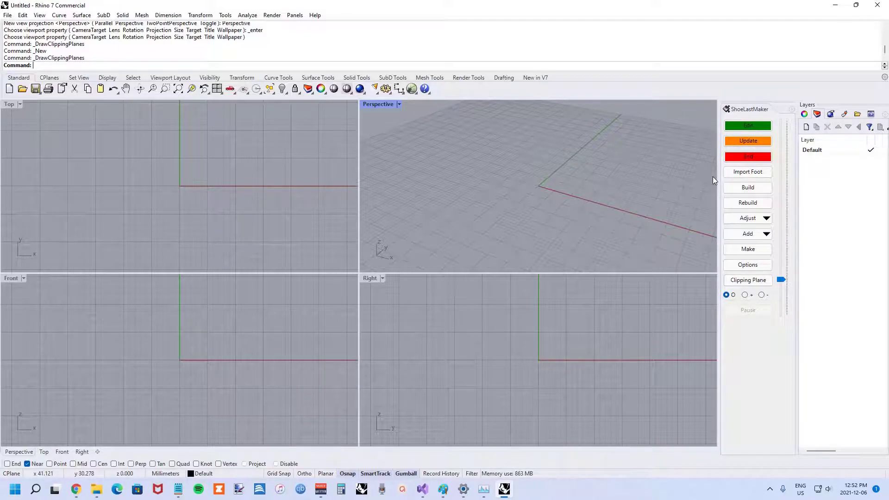
Step: Import TestFoot.stl as the foot scan and declare it not a plantar scan
click(747, 173)
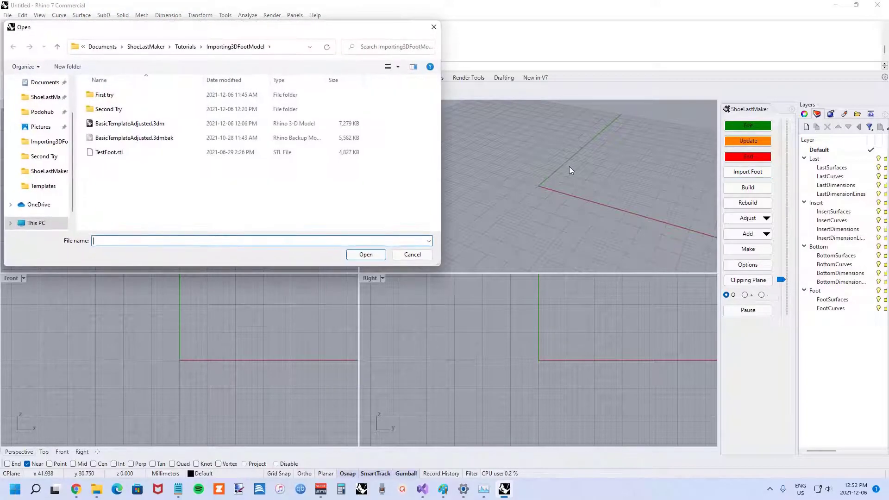
double_click(135, 151)
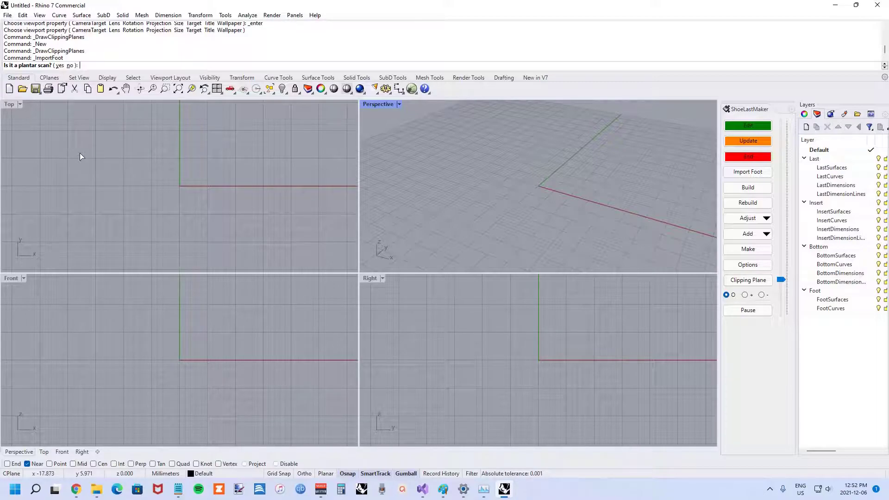
click(70, 65)
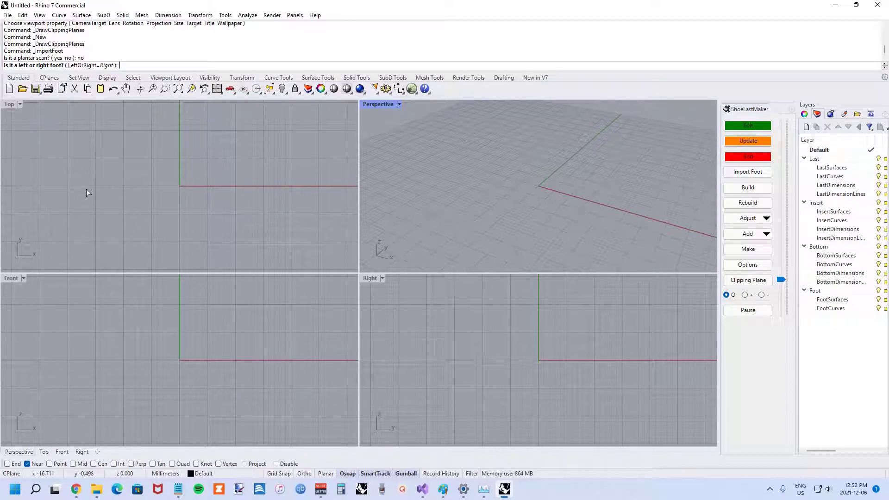
Step: Accept Right as the foot side and keep the full, unreduced mesh
key(Return)
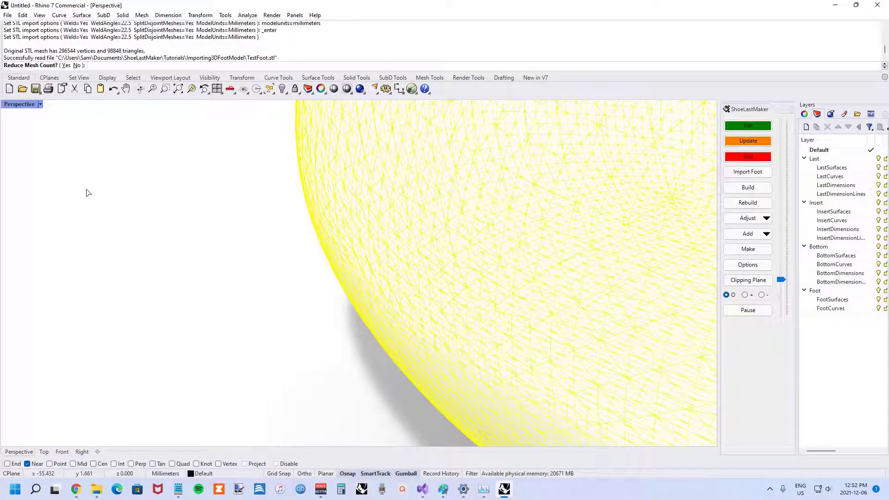
click(77, 66)
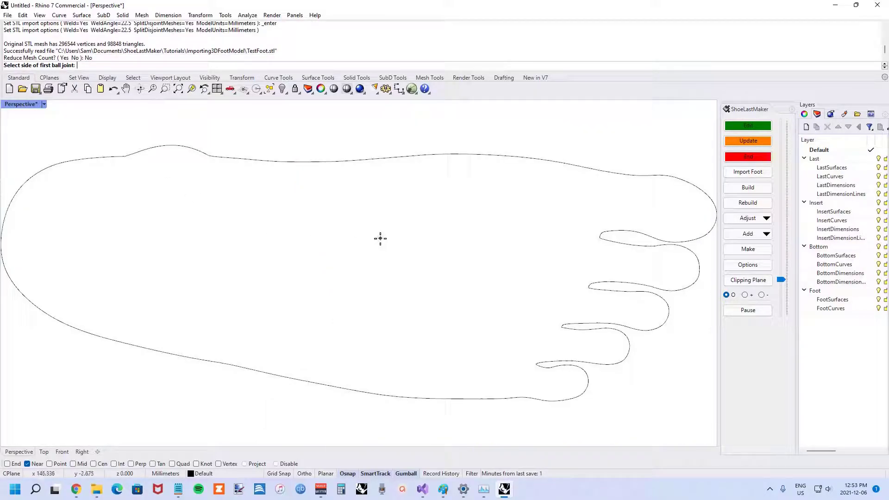
scroll(380, 238, down, 2)
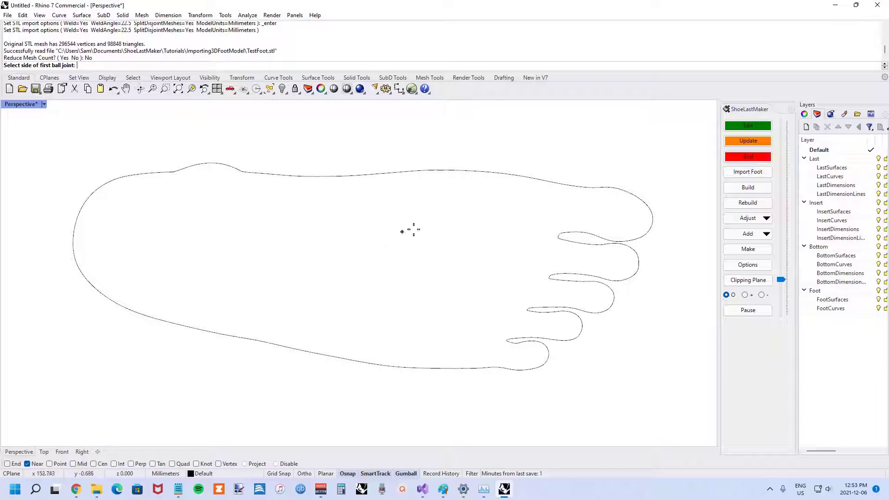
Step: Mark the first and fifth ball joints, auto-detect the second toe base, and mark the heel point
click(486, 171)
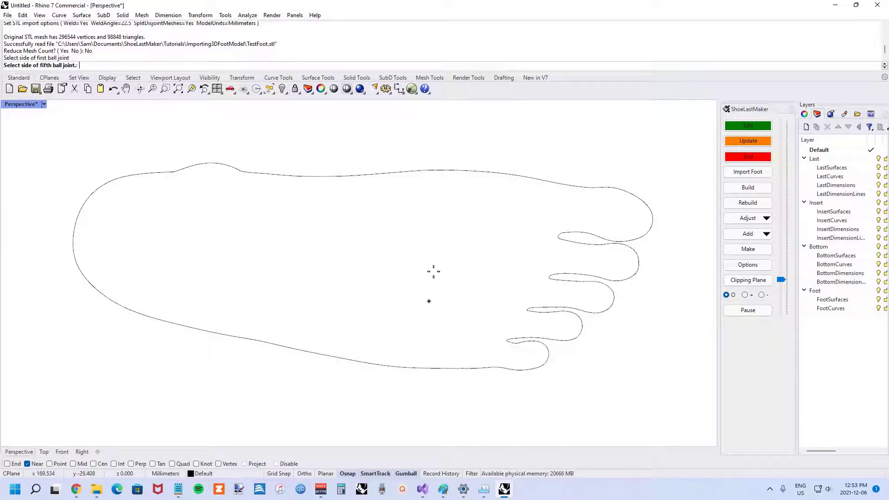
click(418, 367)
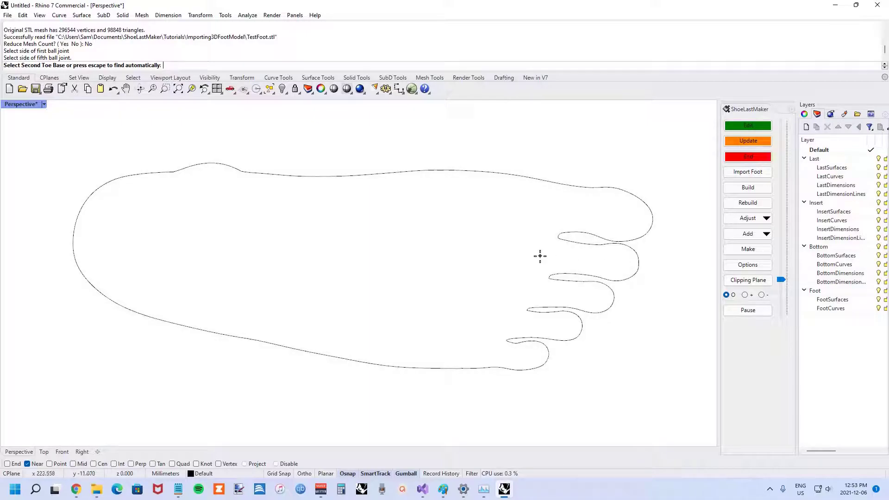
key(Escape)
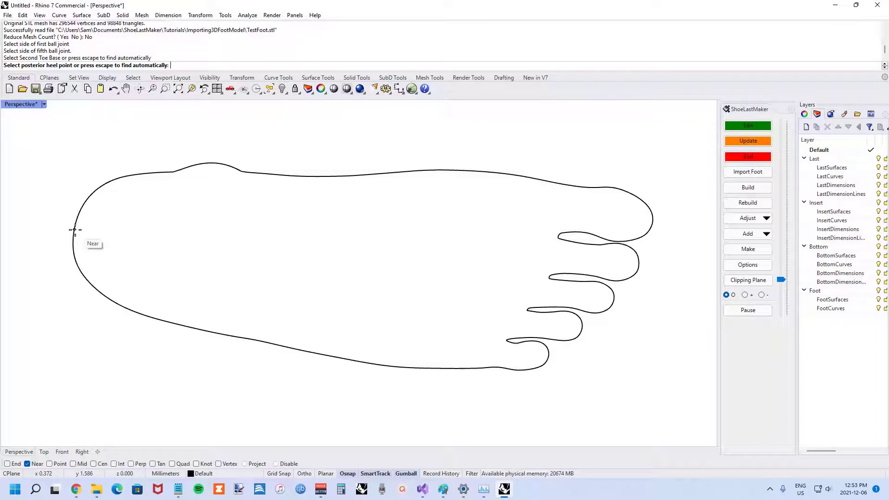
click(74, 229)
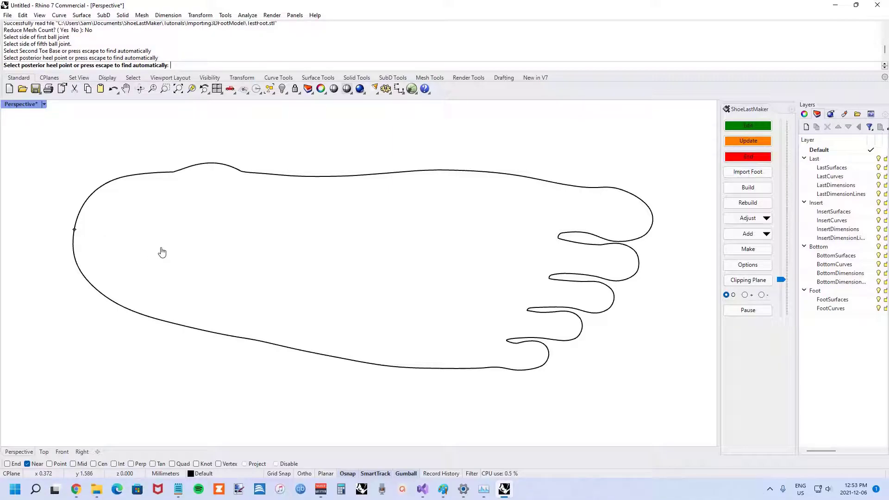
Step: Orbit the Perspective view around the imported foot, then start the ShoeLastMaker Edit command
mouse_move(181, 245)
right_down()
mouse_move(193, 252)
mouse_move(246, 214)
mouse_move(169, 231)
mouse_move(251, 232)
mouse_move(227, 242)
right_up()
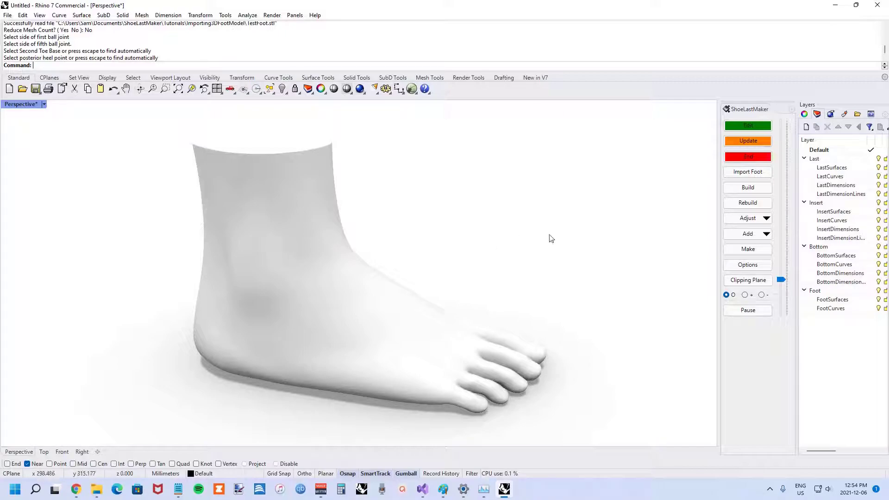
mouse_move(396, 264)
right_down()
mouse_move(391, 247)
mouse_move(402, 213)
mouse_move(395, 256)
right_up()
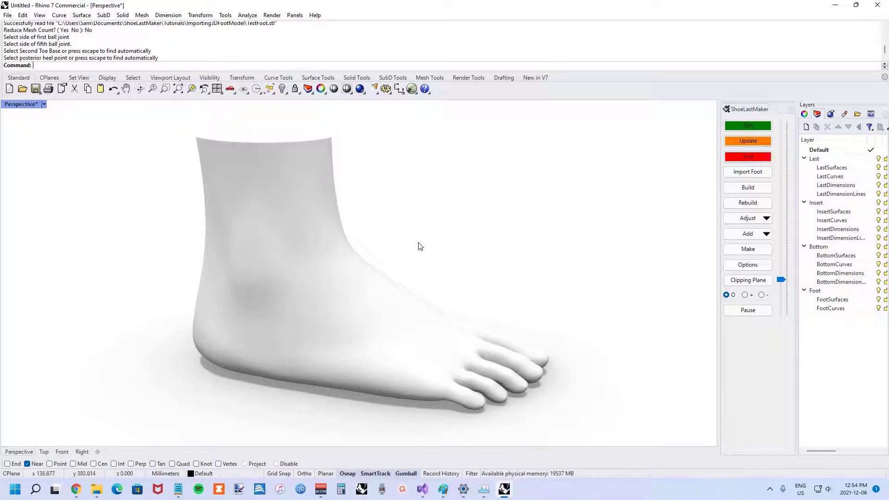
right_drag(421, 246, 376, 254)
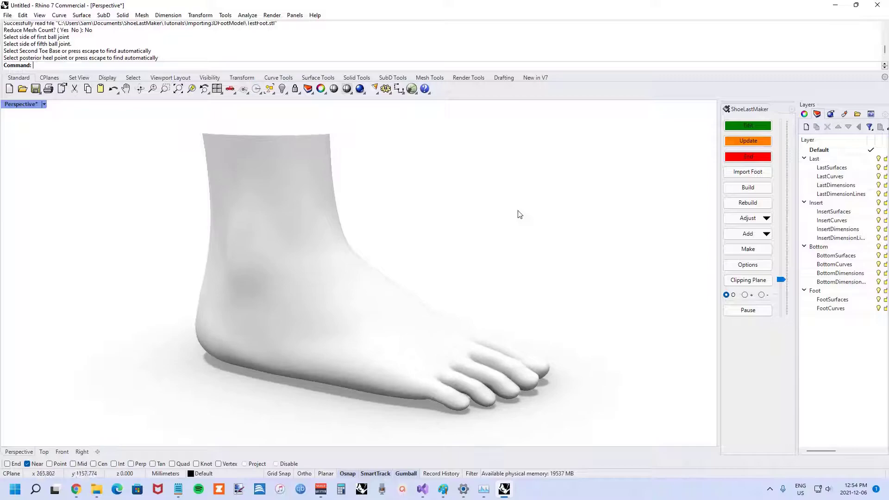
click(755, 125)
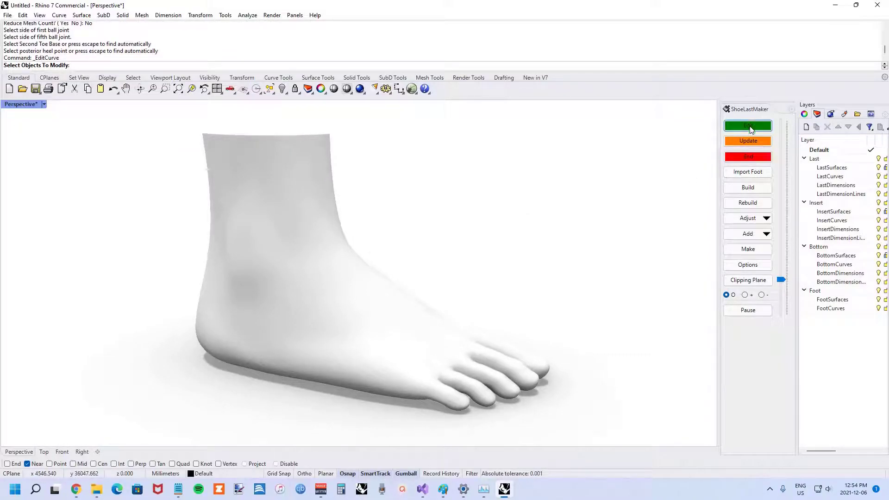
Step: Select the foot and apply Heel Height 15 and Toe Spring 15 in Foot Measurements
click(326, 257)
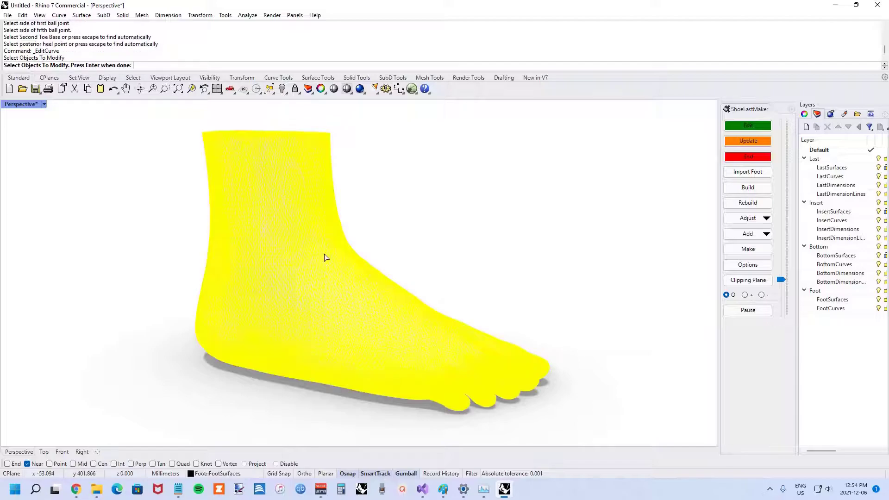
key(Return)
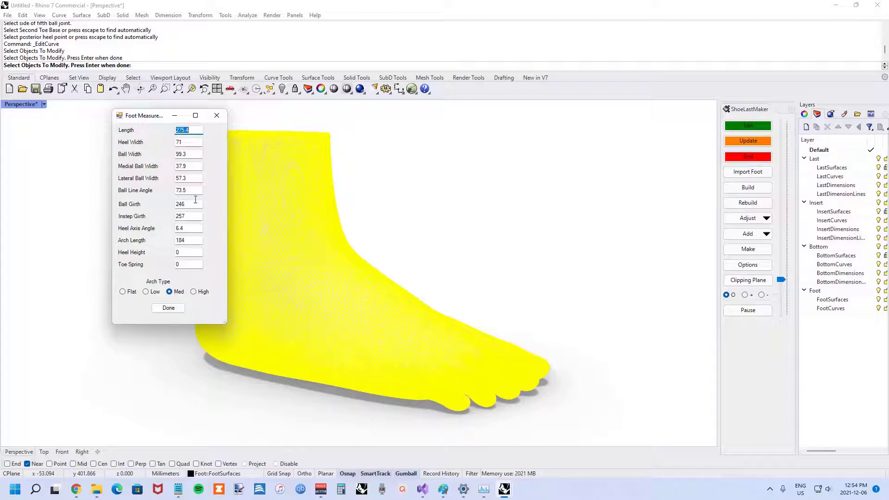
click(191, 253)
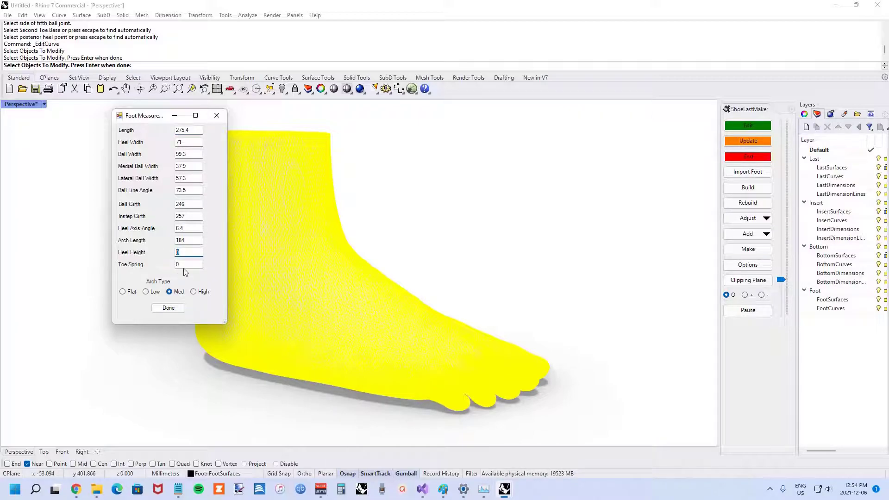
text(15)
key(Tab)
text(15)
click(172, 308)
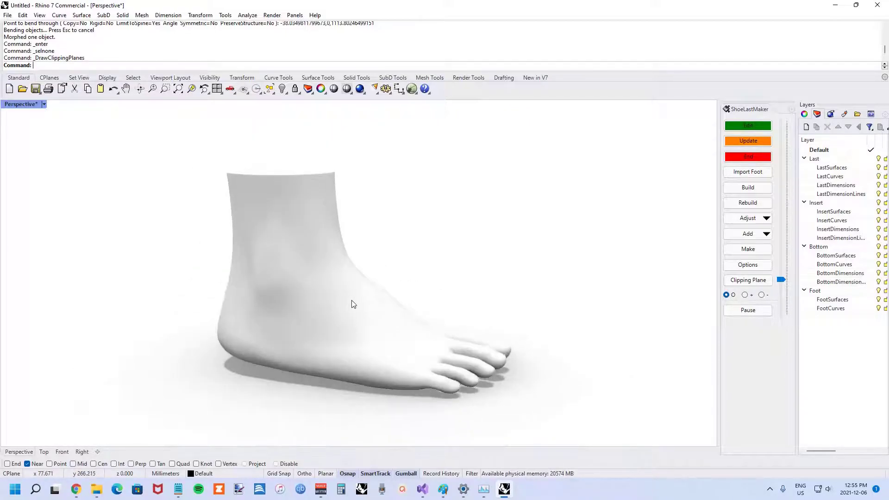
Step: In Build Shoe Last, load BasicTemplateAdjusted.3dm as both toe and body templates
click(741, 192)
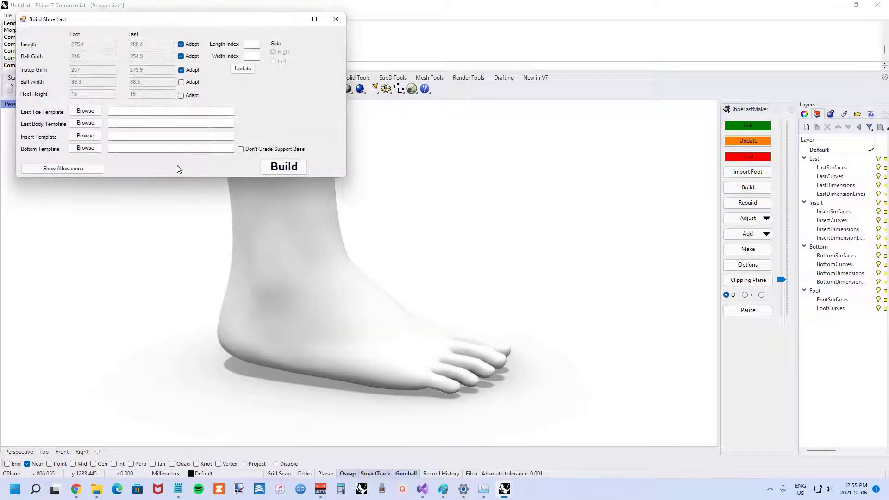
click(86, 112)
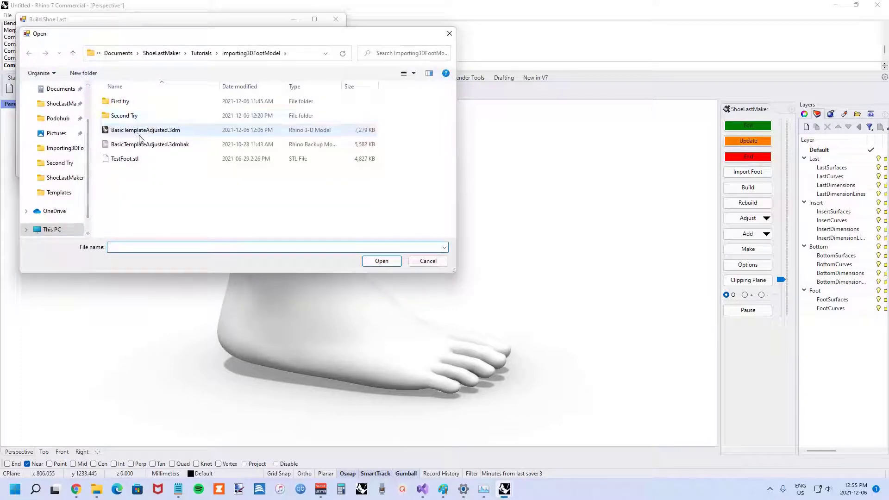
double_click(139, 135)
click(95, 123)
double_click(122, 130)
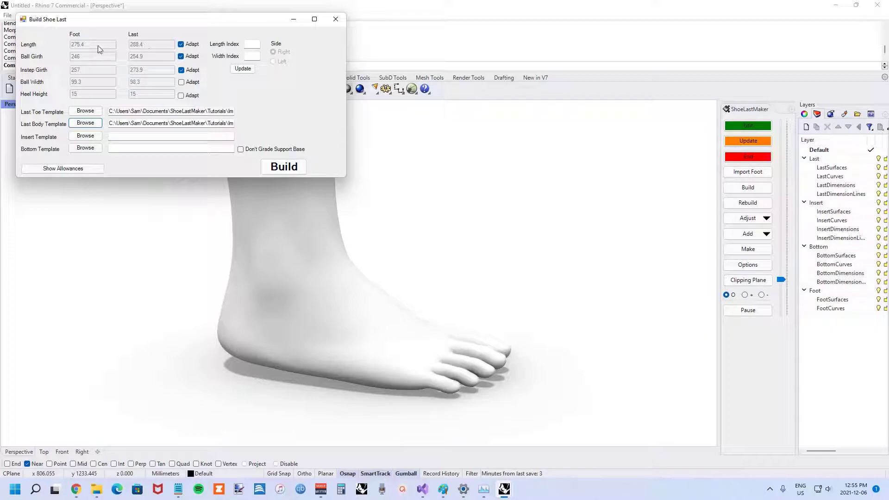
click(73, 168)
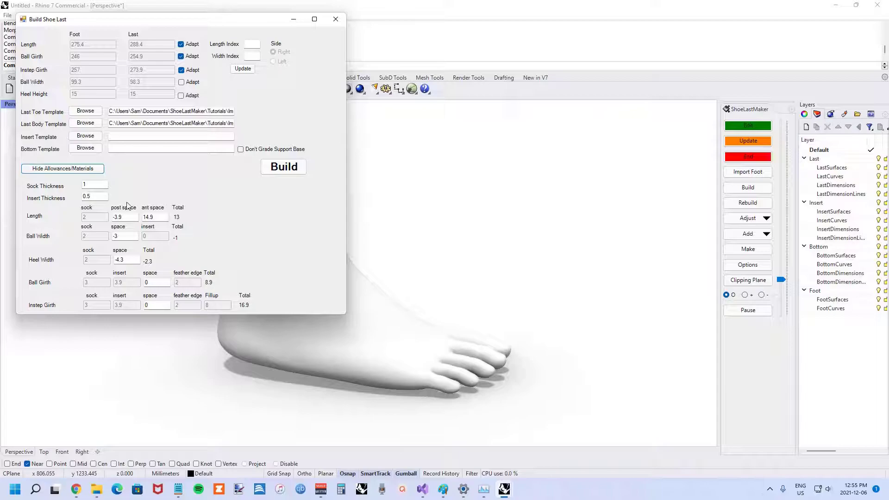
click(91, 170)
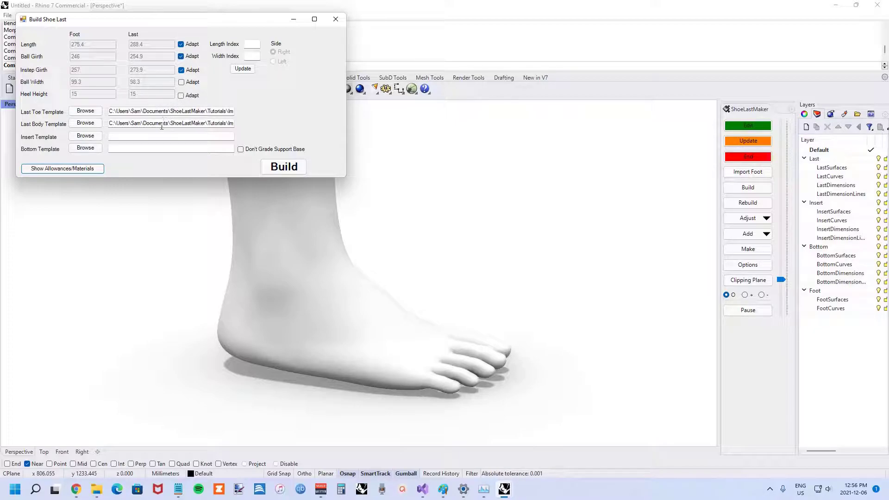
click(286, 168)
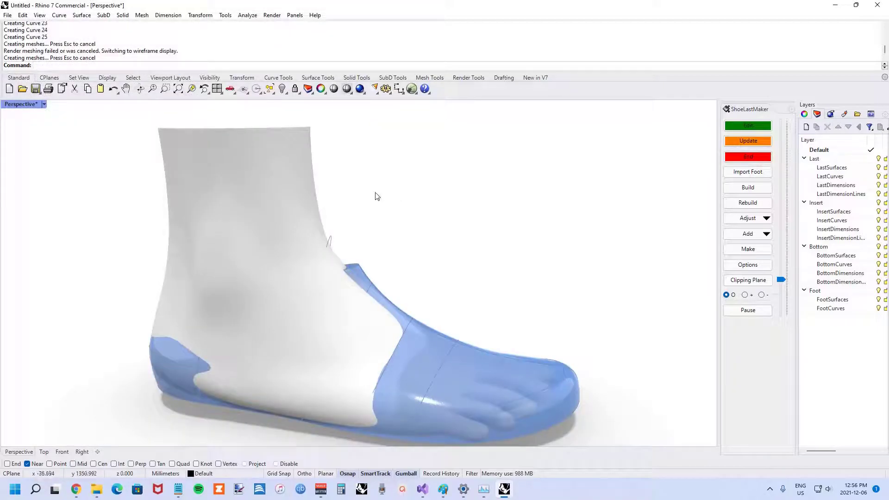
right_drag(375, 195, 397, 277)
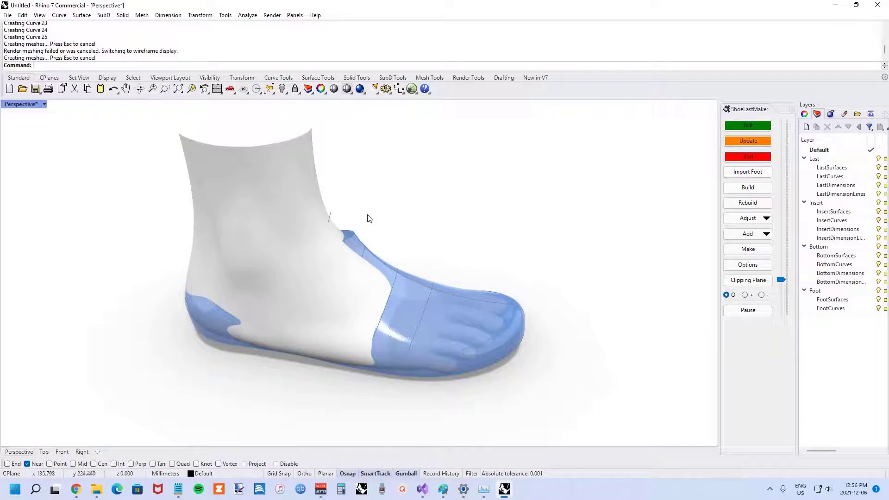
right_drag(369, 218, 320, 215)
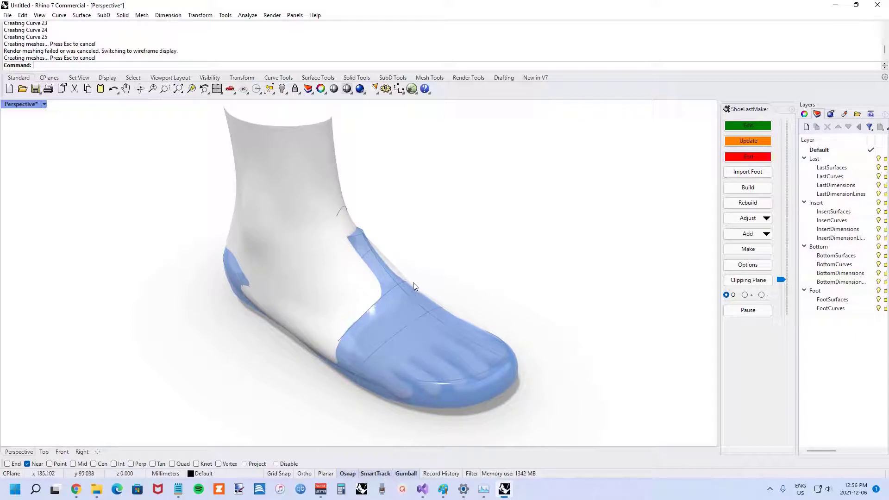
right_drag(414, 285, 479, 338)
scroll(488, 224, up, 6)
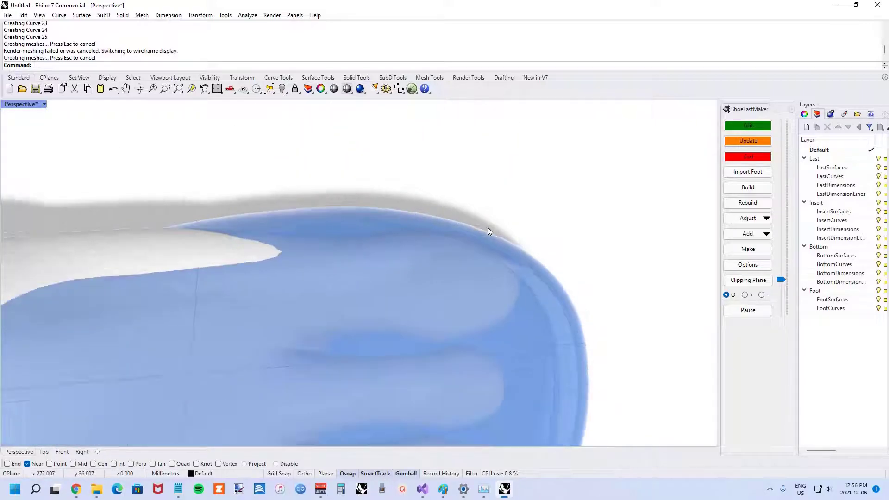
scroll(487, 227, down, 5)
right_drag(487, 227, 455, 274)
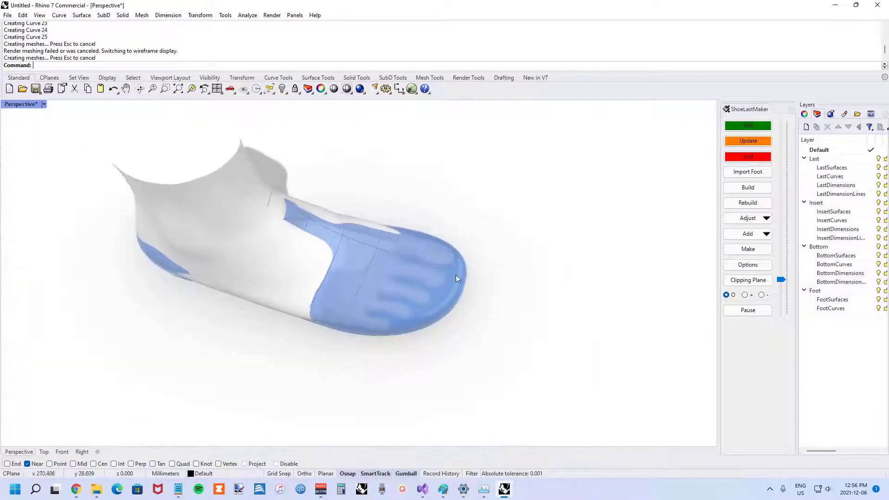
Step: Edit the last outline curve, changing the toe dimension from 100% to 120% and updating
click(747, 126)
click(417, 333)
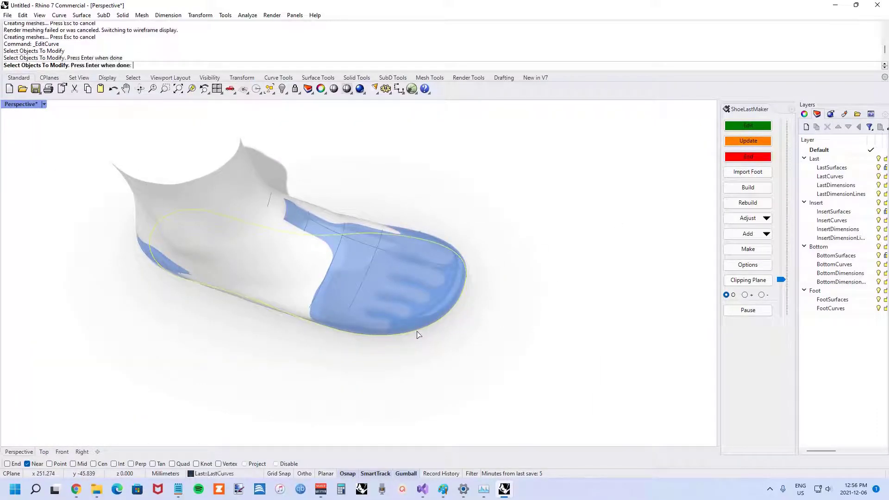
key(Return)
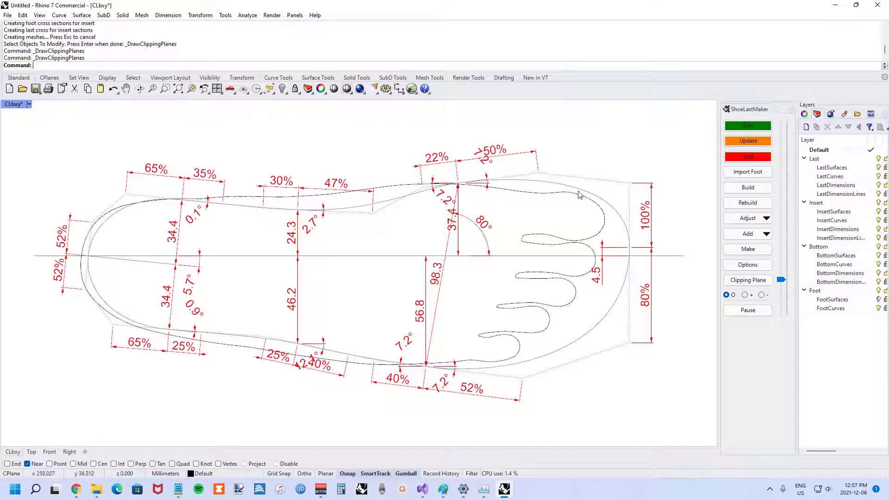
double_click(650, 218)
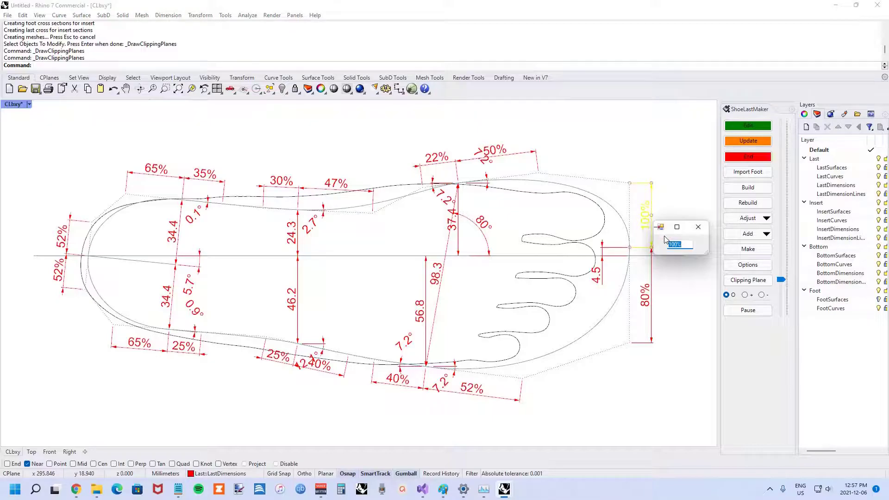
text(120)
key(Return)
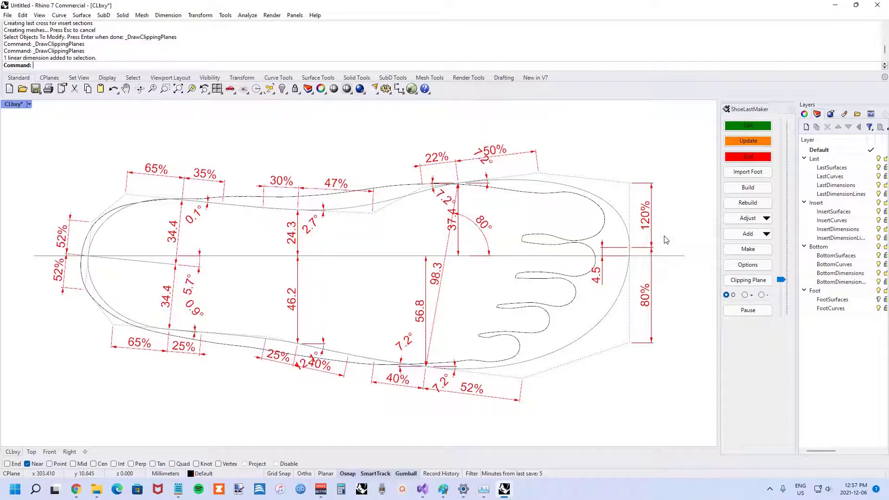
click(742, 141)
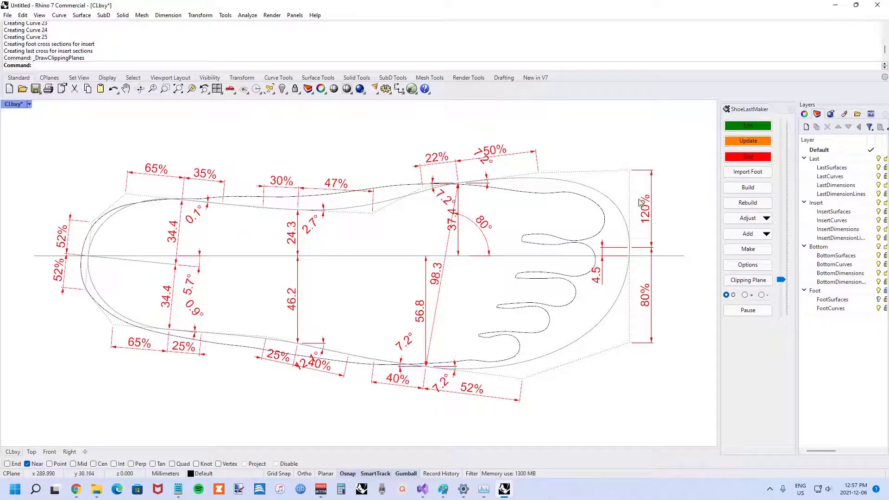
Step: Change the 50% dimension above the toe to 65%, update the last, and finish editing
double_click(498, 152)
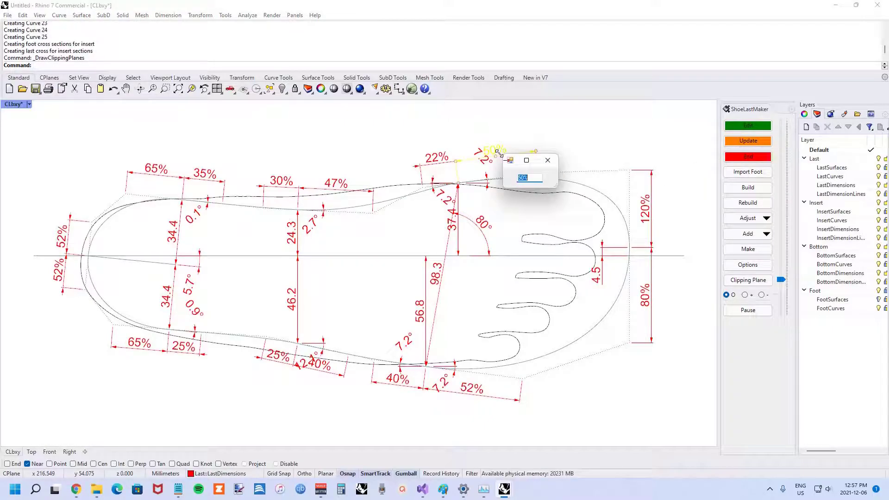
text(65)
key(Return)
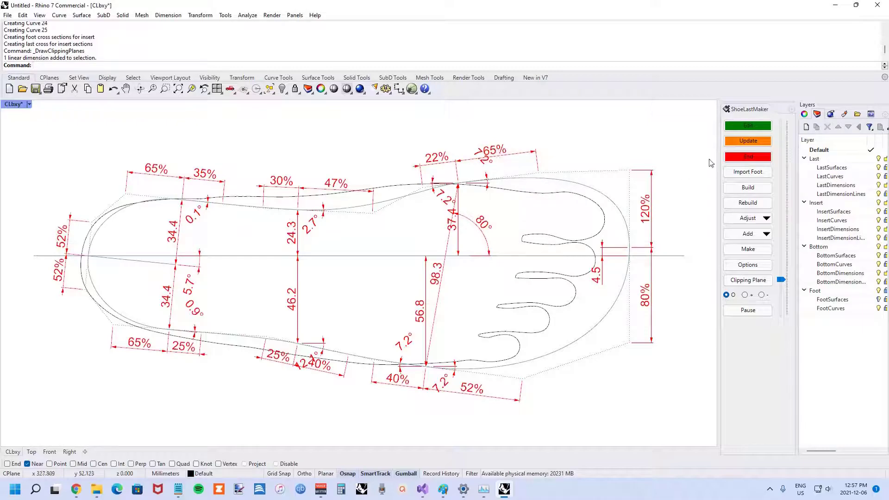
click(730, 144)
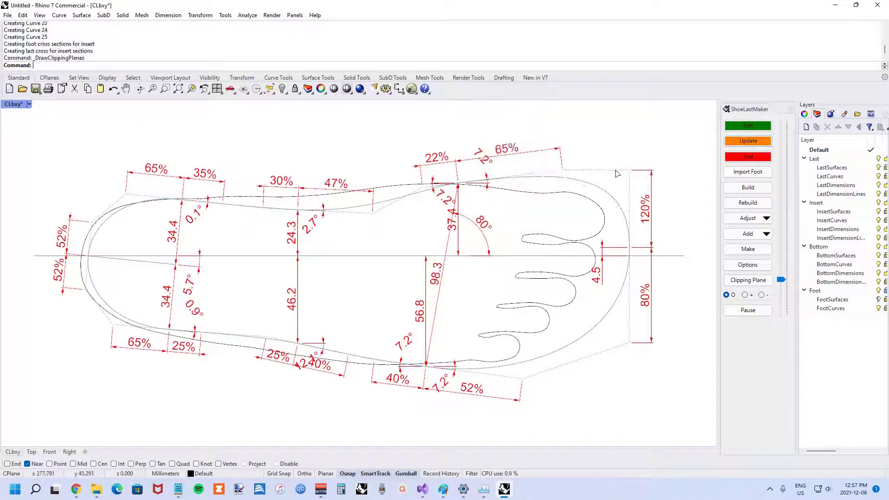
click(747, 157)
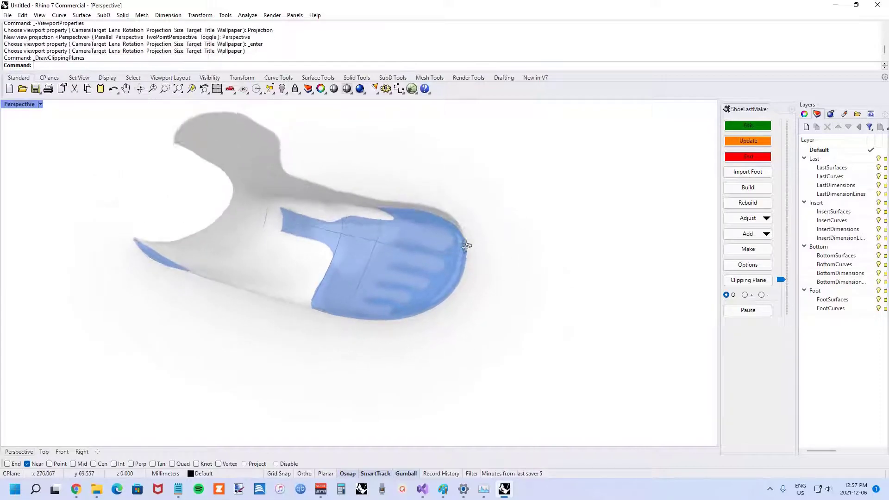
scroll(452, 216, up, 6)
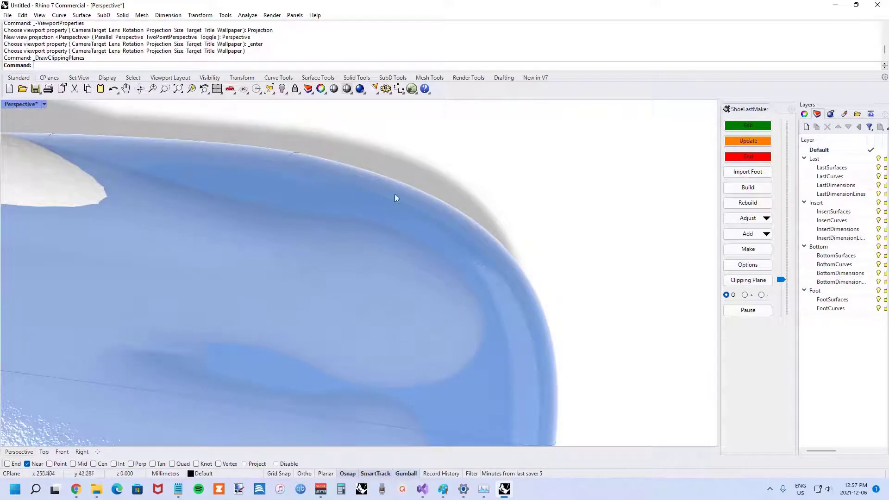
scroll(449, 184, down, 5)
right_drag(436, 187, 385, 291)
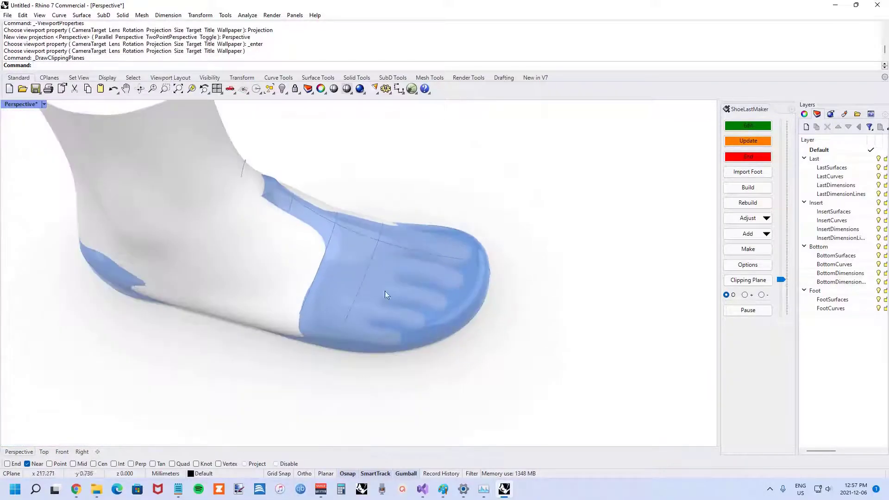
scroll(373, 272, up, 2)
scroll(393, 249, down, 2)
scroll(393, 249, up, 1)
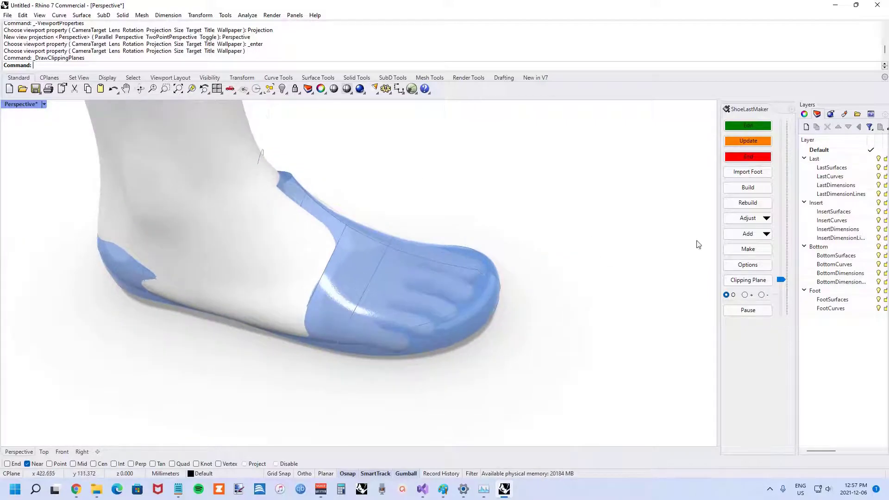
click(750, 266)
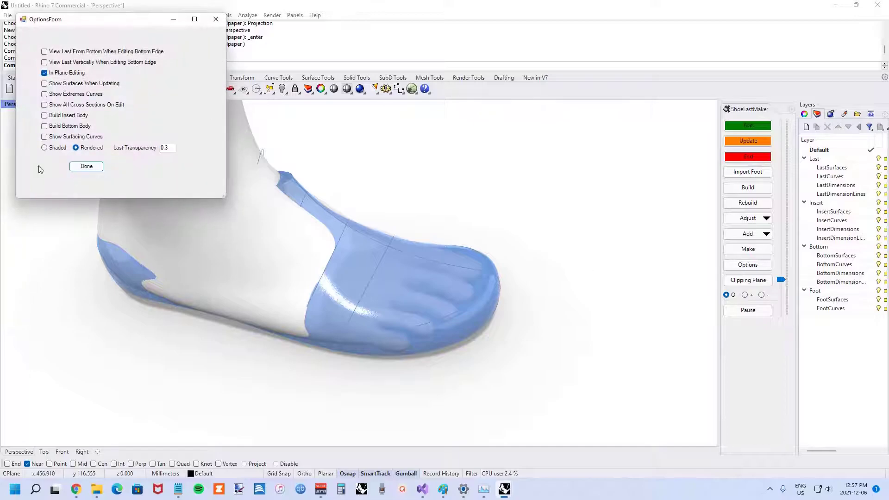
drag(118, 22, 202, 153)
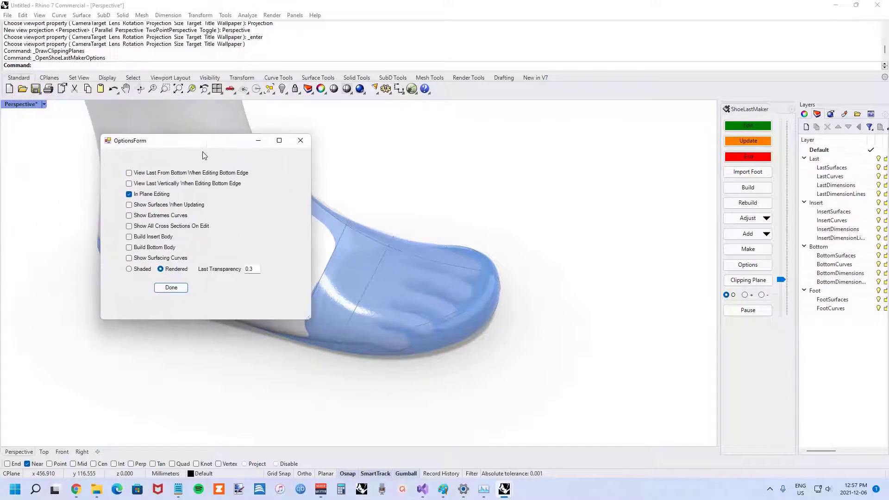
click(171, 288)
right_drag(310, 252, 358, 209)
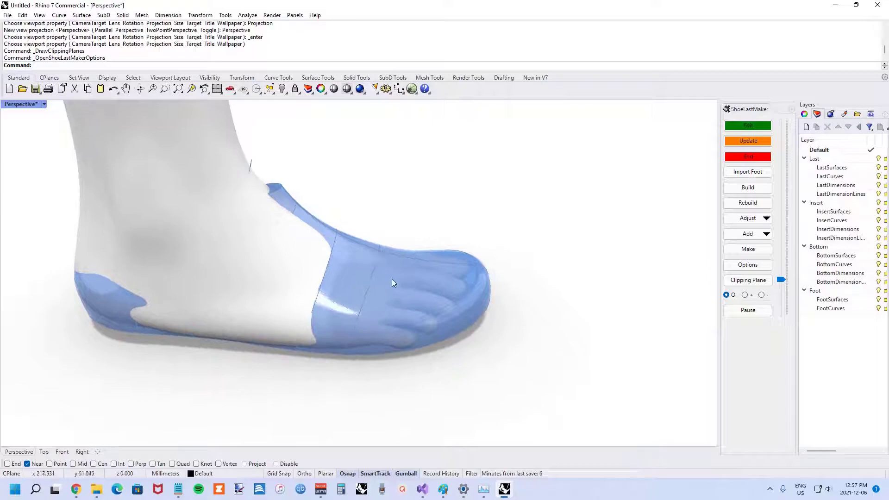
right_drag(391, 282, 353, 275)
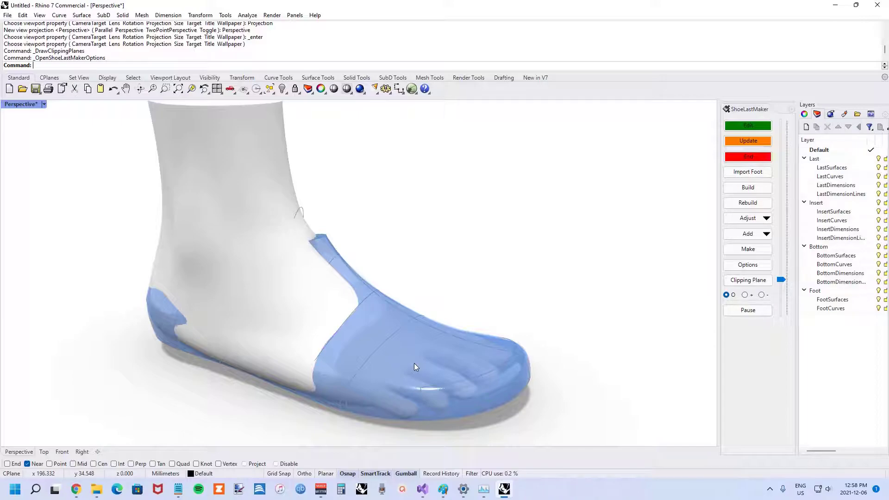
right_drag(415, 329, 452, 418)
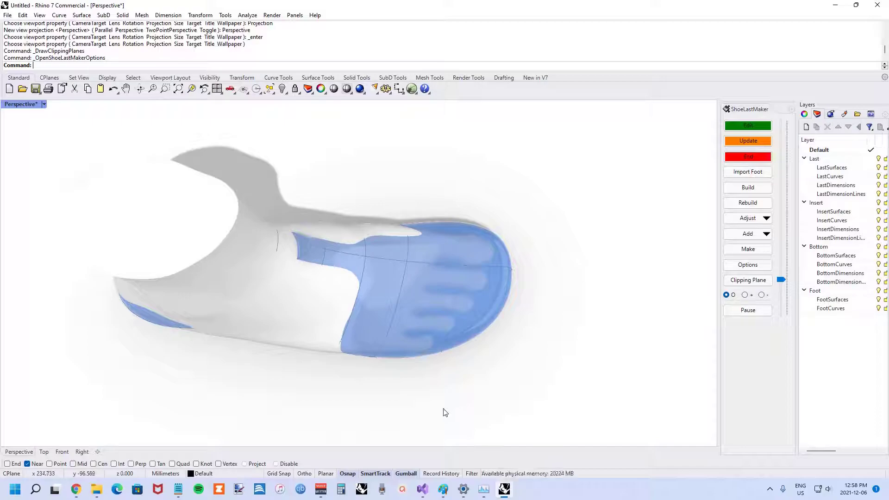
right_drag(439, 393, 431, 299)
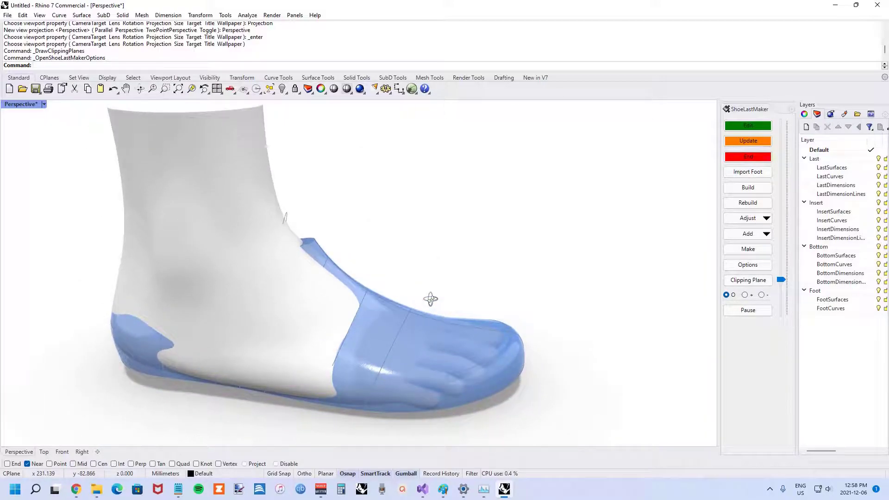